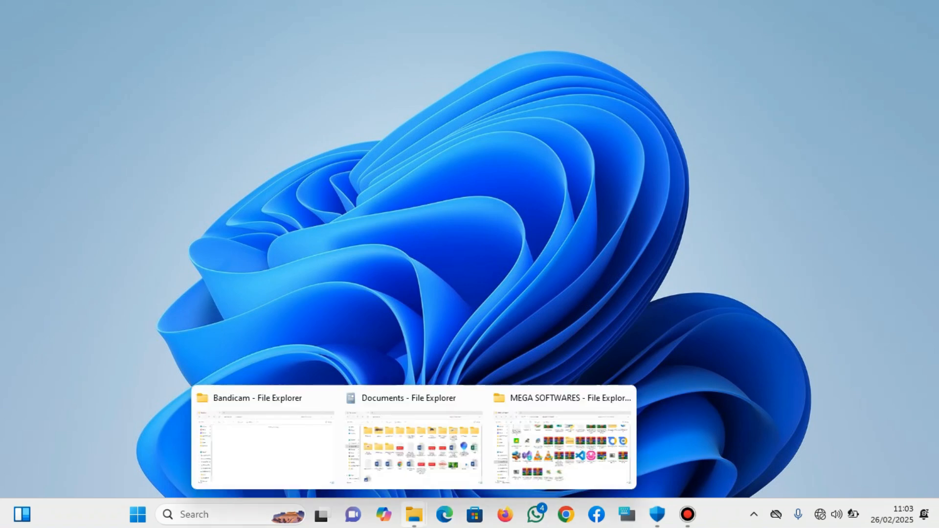
Switch to the MEGA SOFTWARES folder in File Explorer and browse its software installers.
left_click(415, 515)
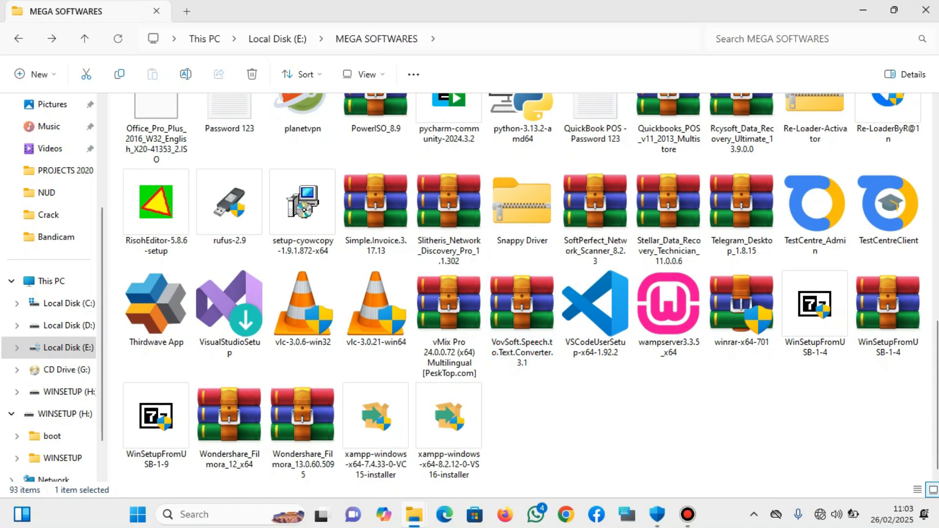
scroll(522, 342, "up", 5)
scroll(734, 391, "down", 2)
scroll(742, 425, "down", 4)
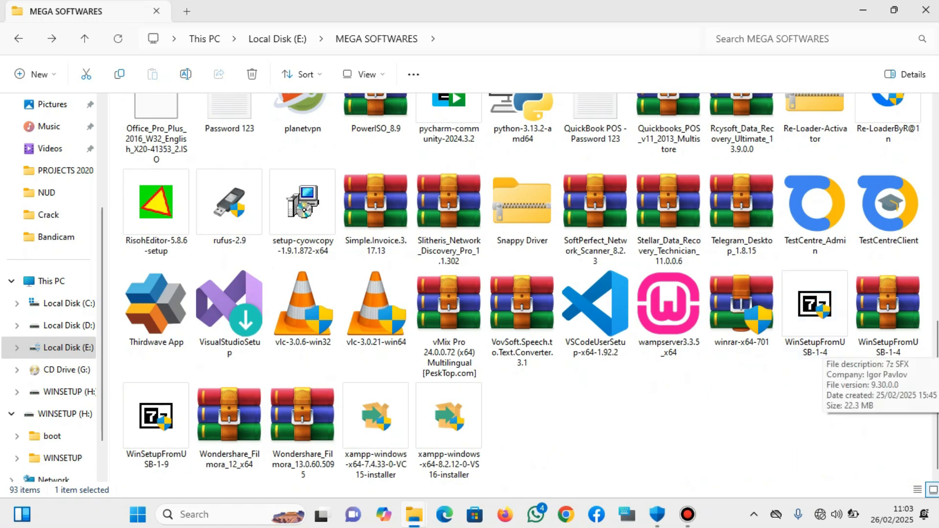
left_click(815, 309)
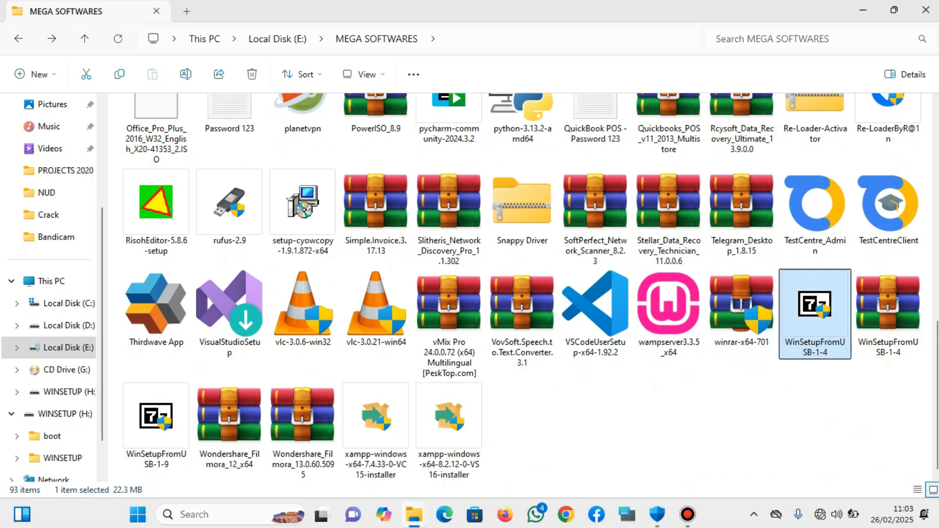
double_click(815, 308)
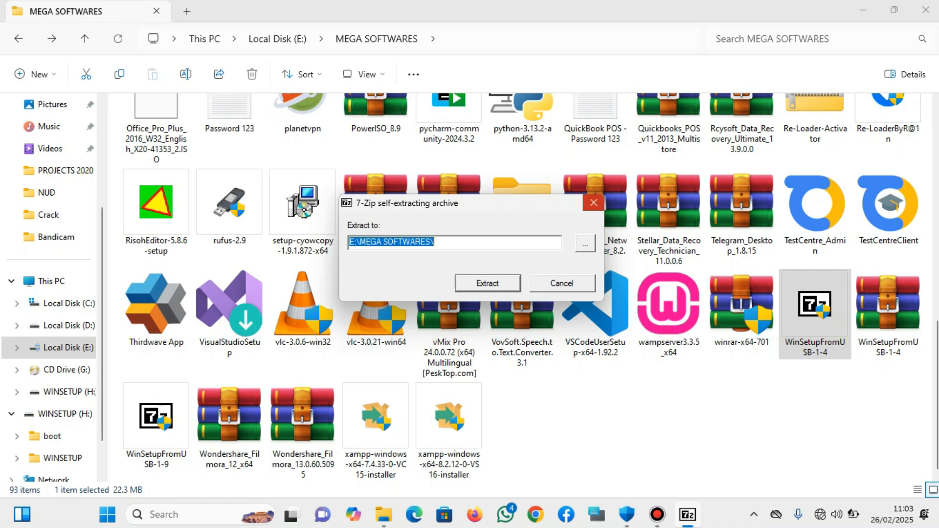
left_click(594, 202)
Launch WinSetupFromUSB_1-9_x64 from the WinSetupFromUSB-1-9 folder inside MEGA SOFTWARES.
scroll(595, 330, "up", 5)
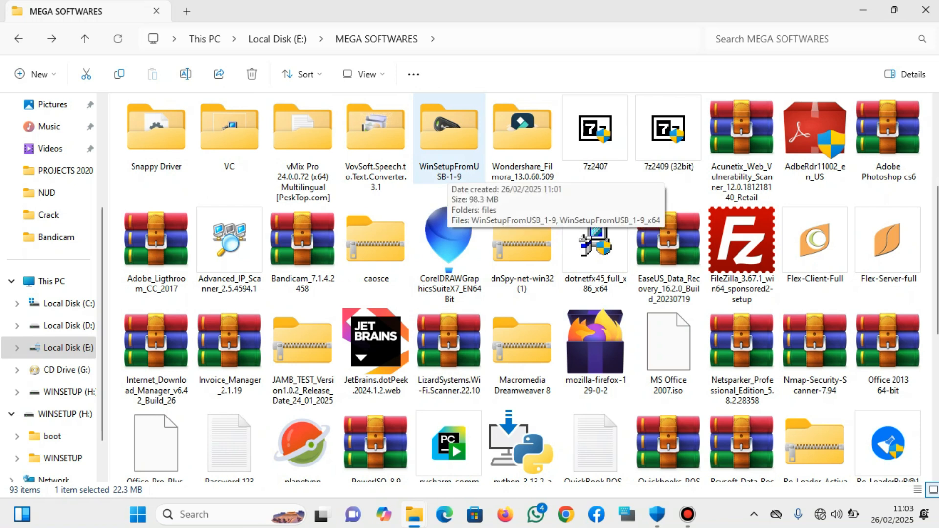
double_click(449, 132)
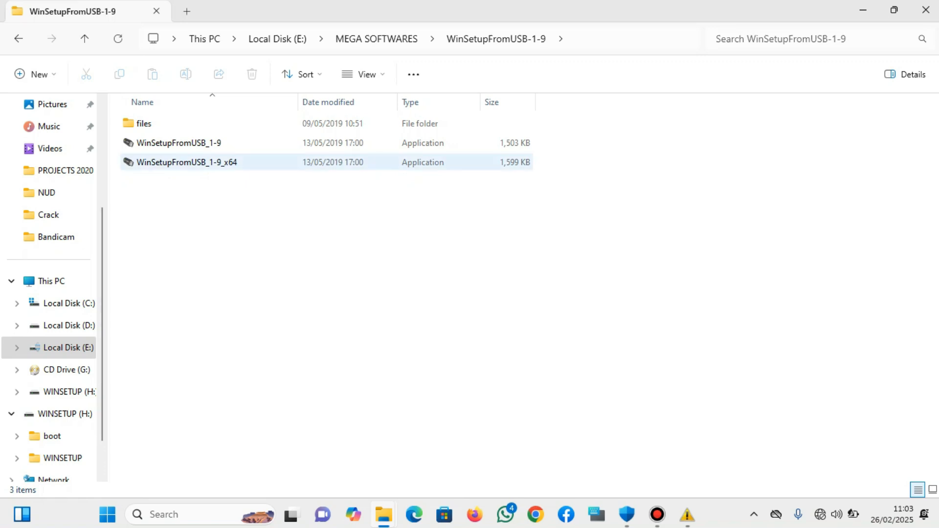
left_click(210, 163)
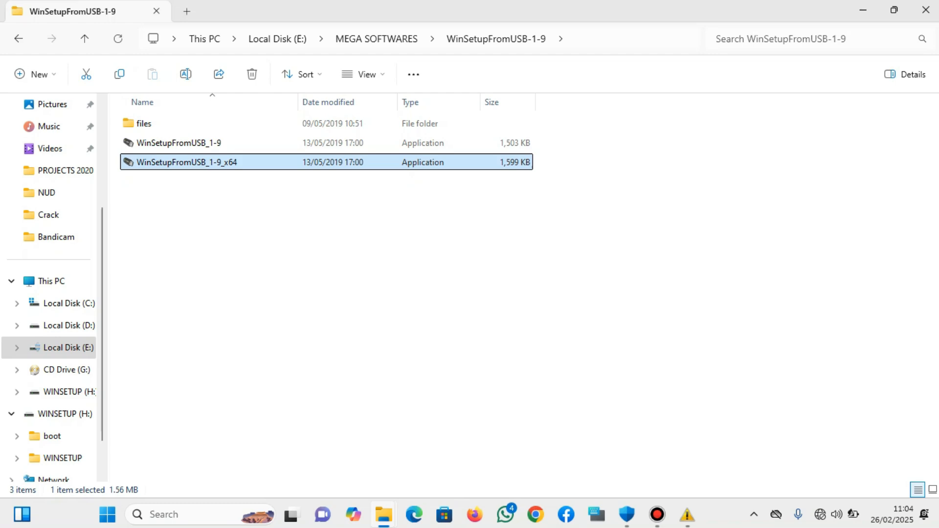
key("Return")
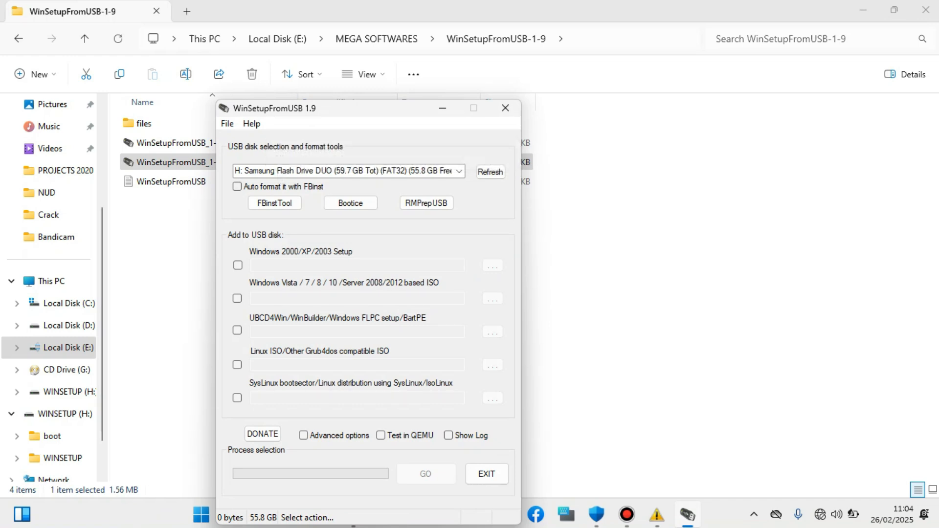
Move the WinSetupFromUSB window aside and enable automatic FBinst formatting of the Samsung flash drive as FAT32.
left_click(443, 107)
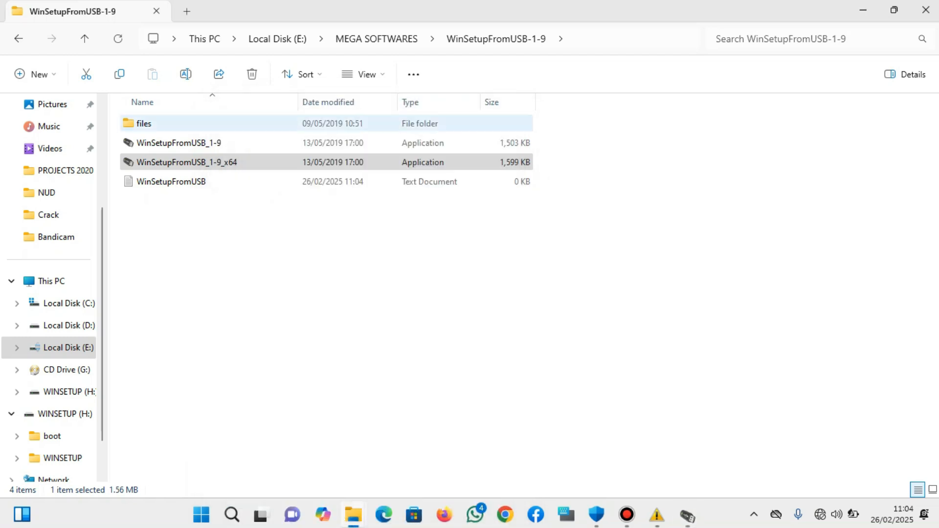
left_click(687, 514)
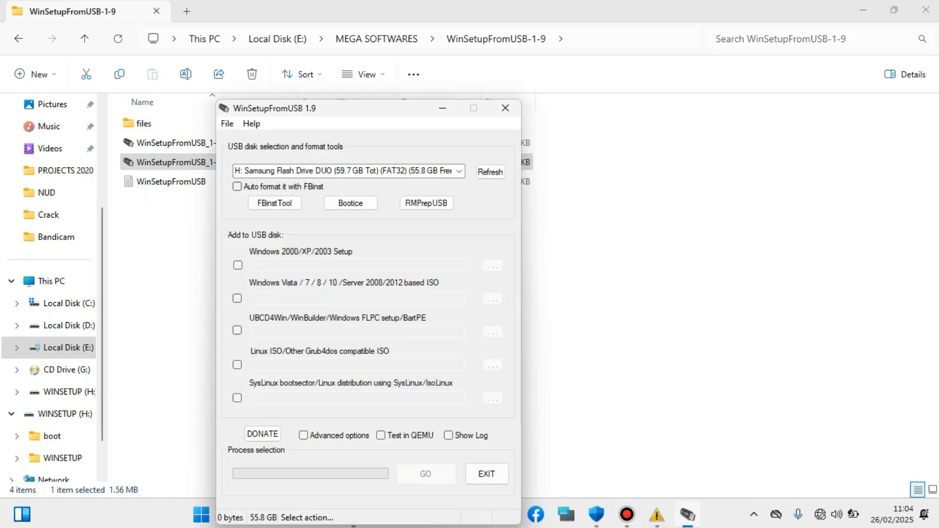
left_click_drag(393, 114, 593, 48)
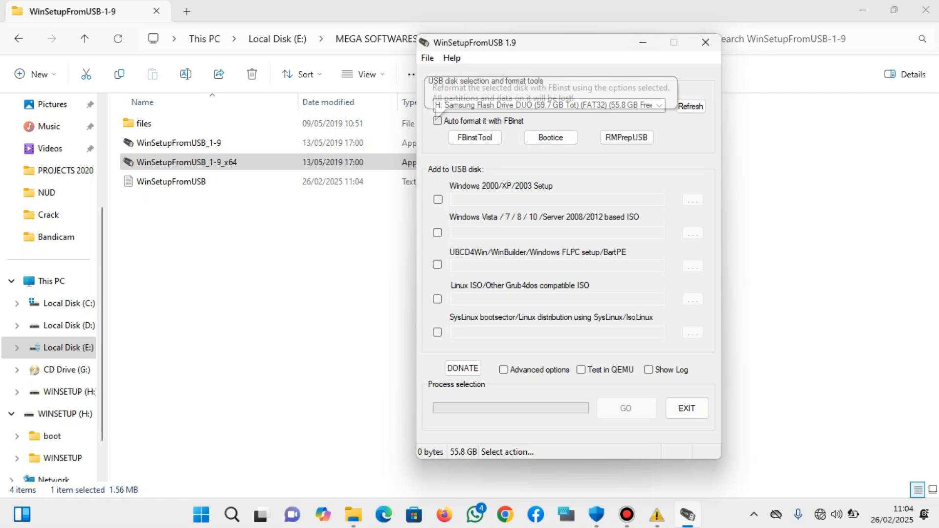
left_click(437, 121)
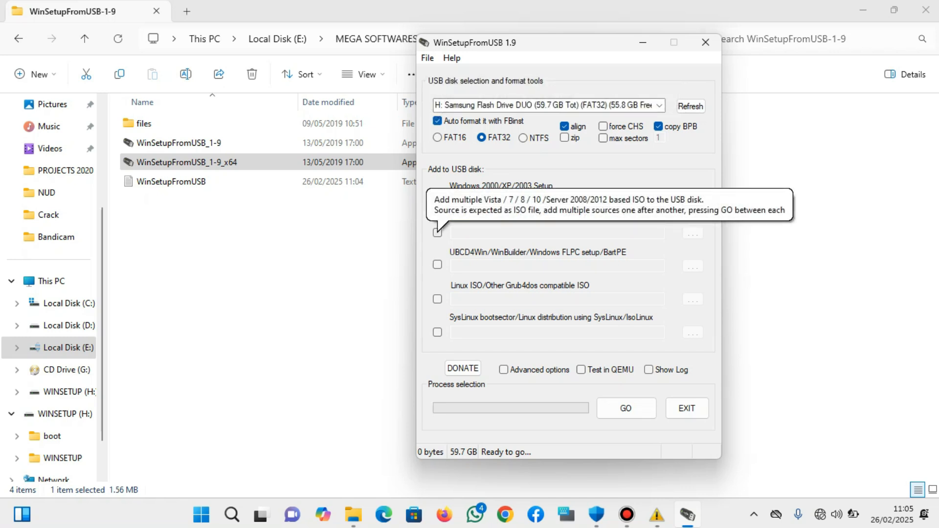
Add WIN 7 CD_ROM.iso from E:\MEGA SOFTWARES\OS - 2 as the Windows Vista / 7 / 8 / 10 ISO source.
left_click(437, 232)
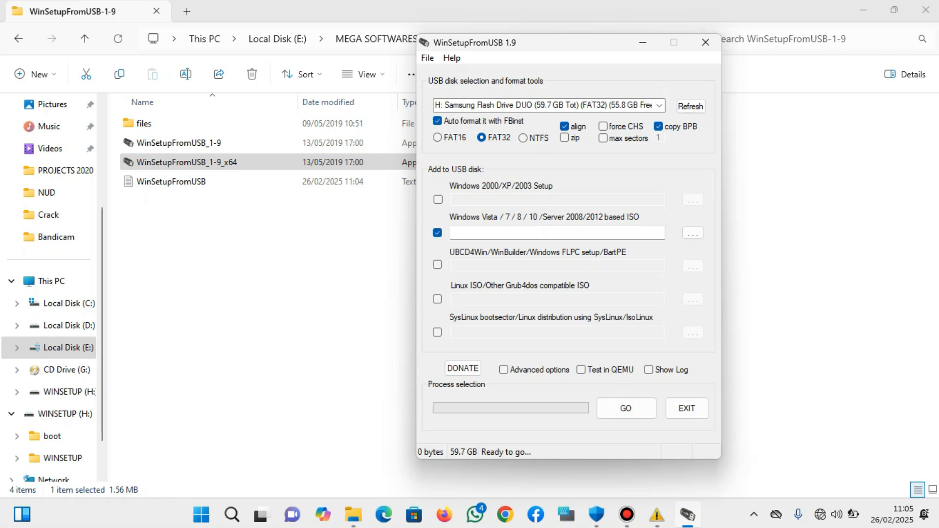
left_click(692, 234)
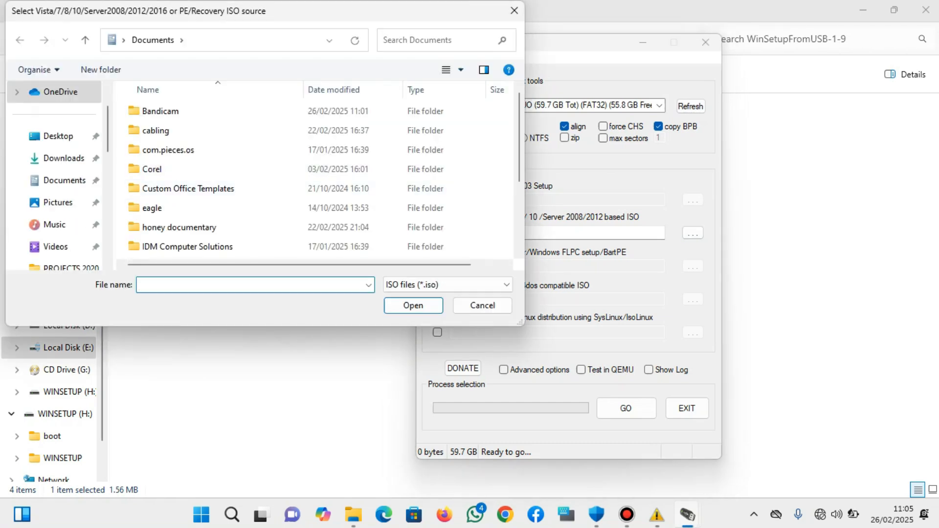
scroll(54, 114, "down", 3)
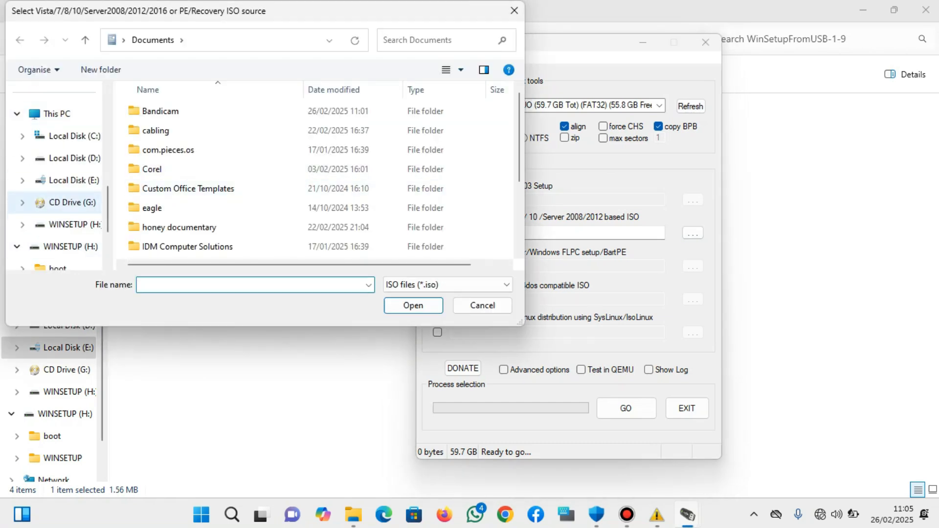
left_click(73, 180)
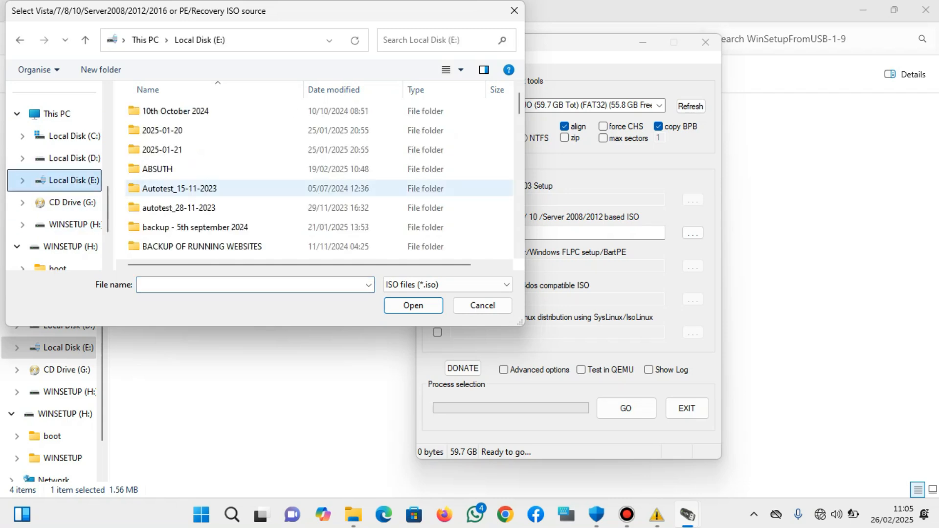
left_click(178, 207)
key("m")
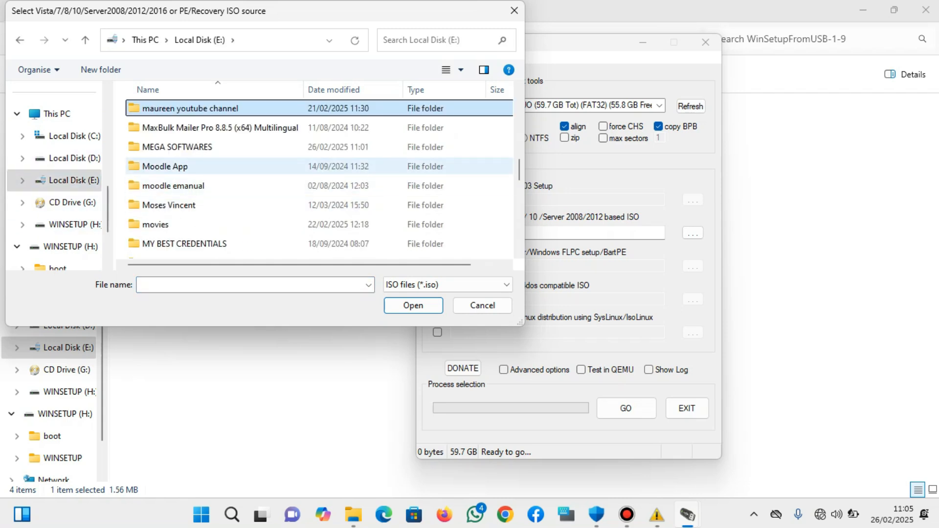
double_click(206, 150)
key("o")
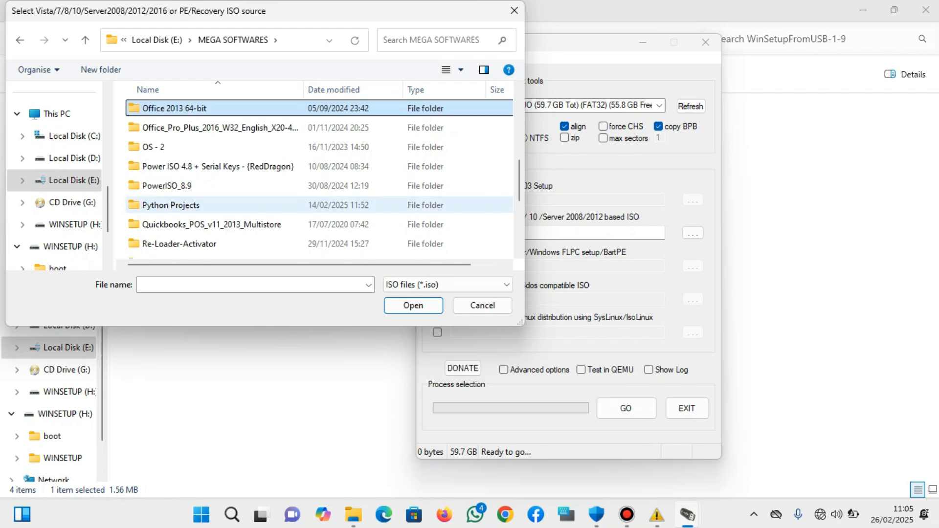
double_click(153, 146)
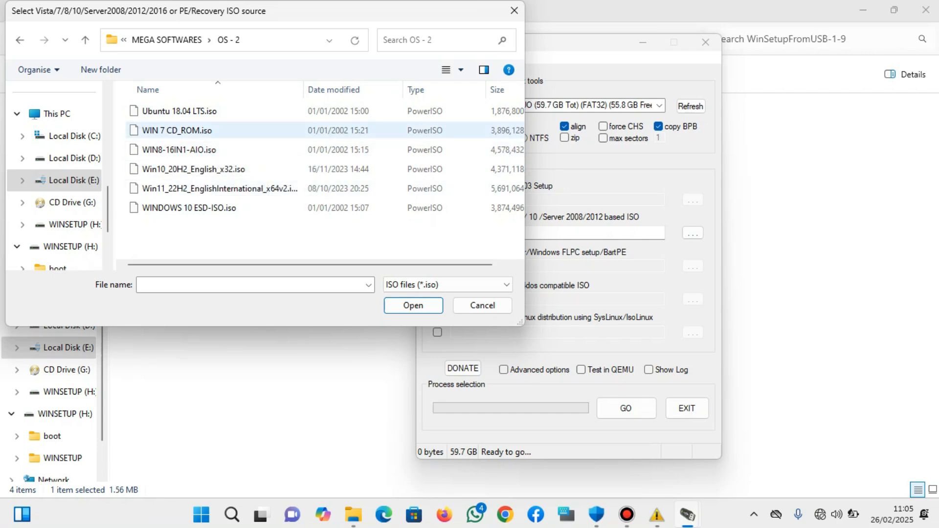
double_click(167, 131)
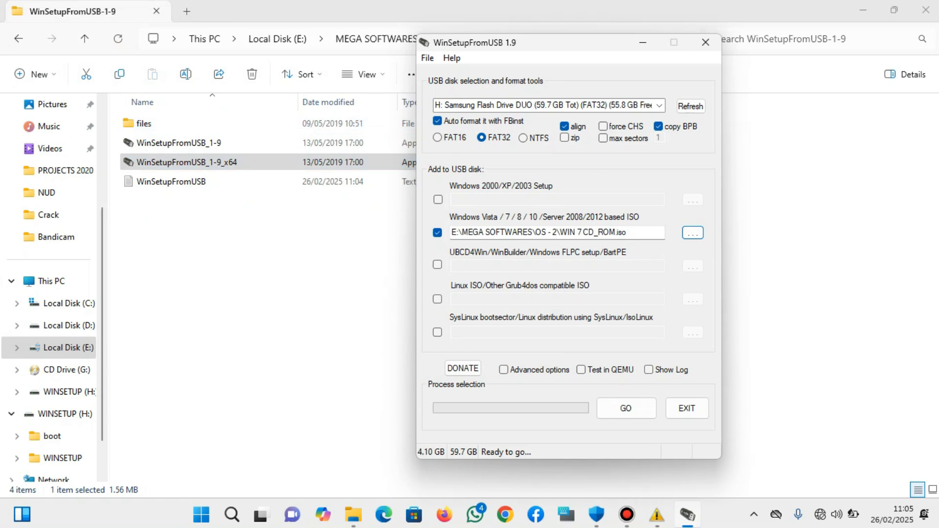
Format the Samsung flash drive and write the Windows 7 image to it, confirming both warnings and the finished job.
left_click(626, 408)
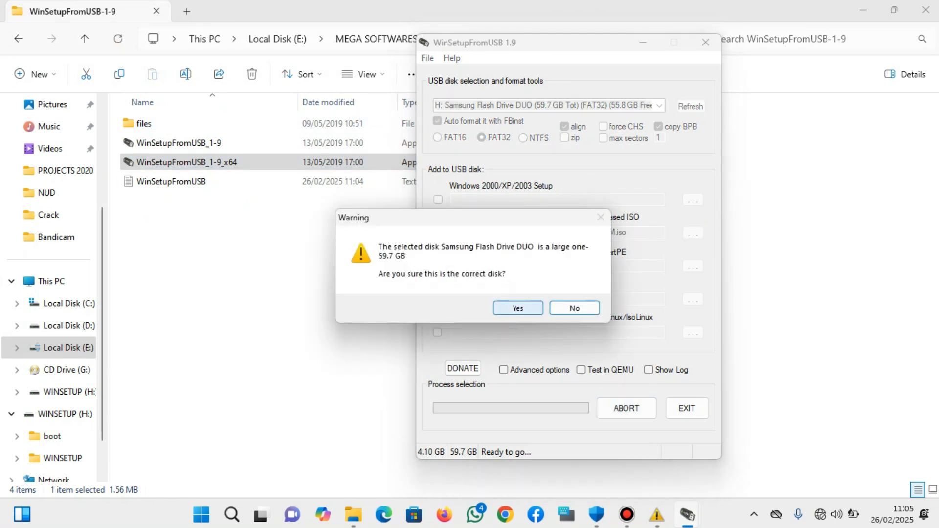
left_click(519, 307)
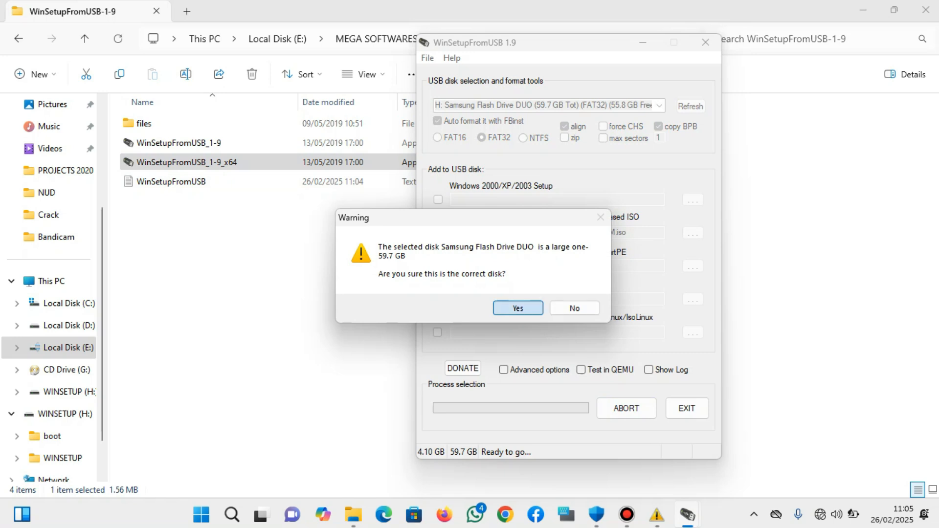
left_click(470, 344)
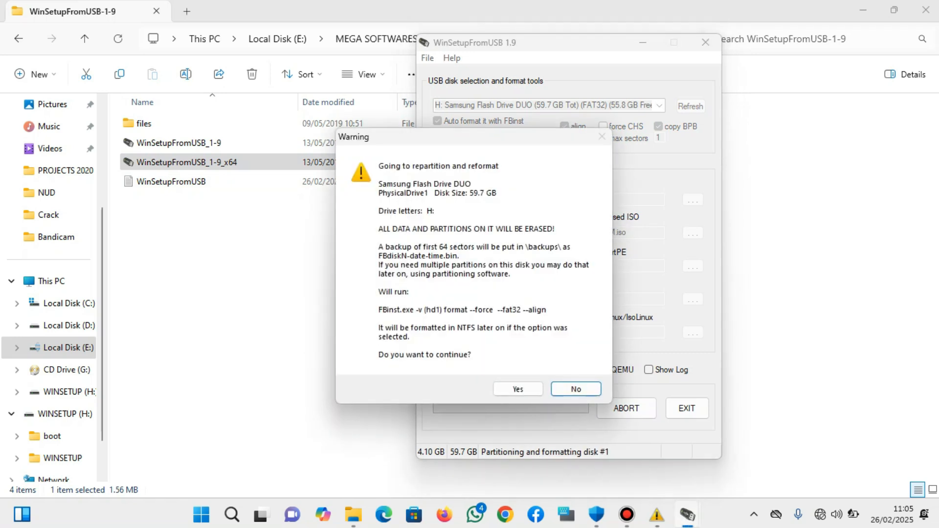
left_click(517, 388)
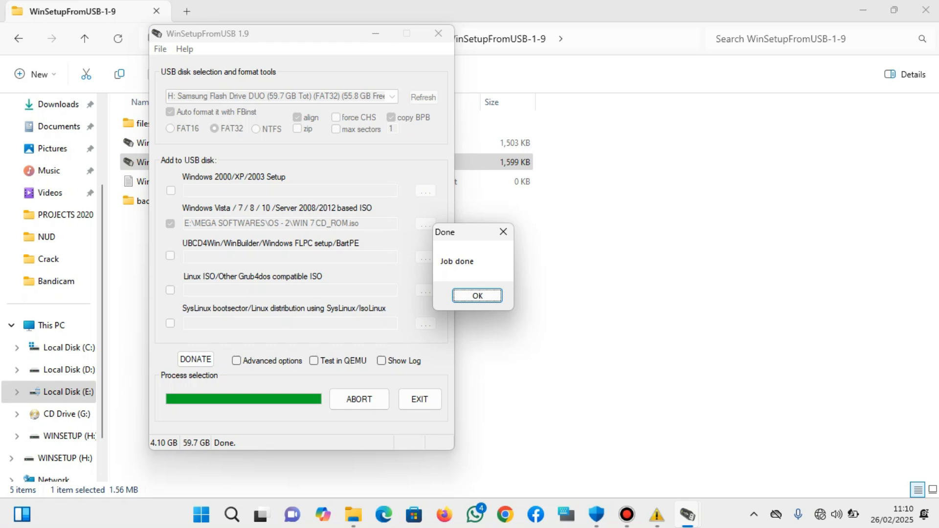
key("Return")
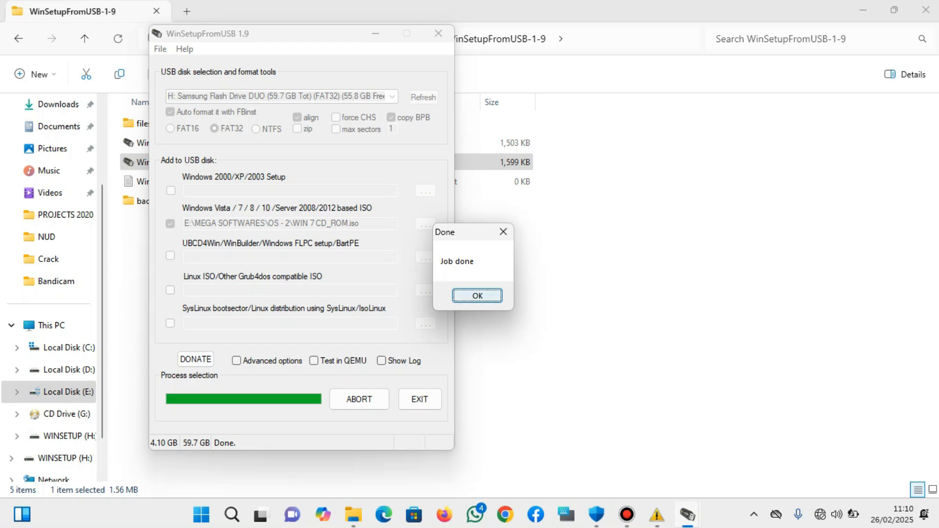
Add WIN8-16IN1-AIO.iso from the OS - 2 folder as a Windows ISO source and write it to the flash drive without auto-formatting.
left_click_drag(316, 37, 552, 41)
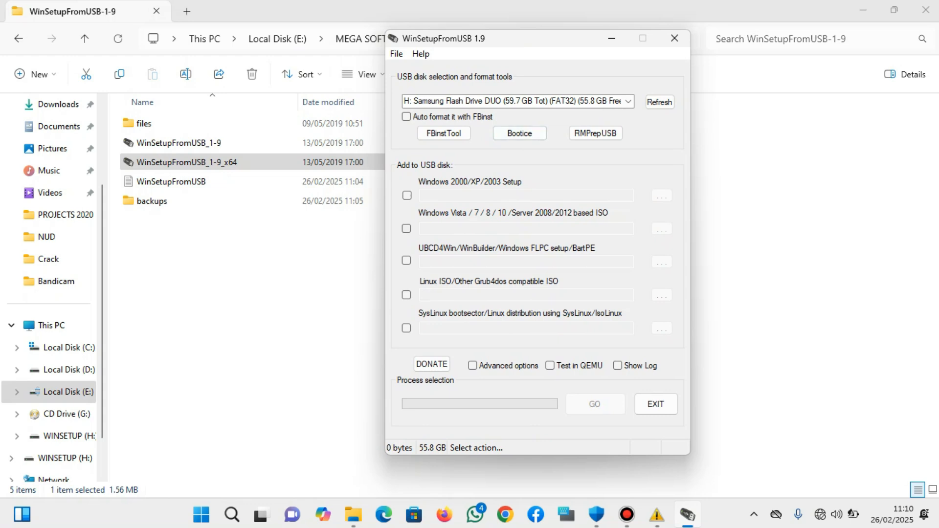
left_click(406, 117)
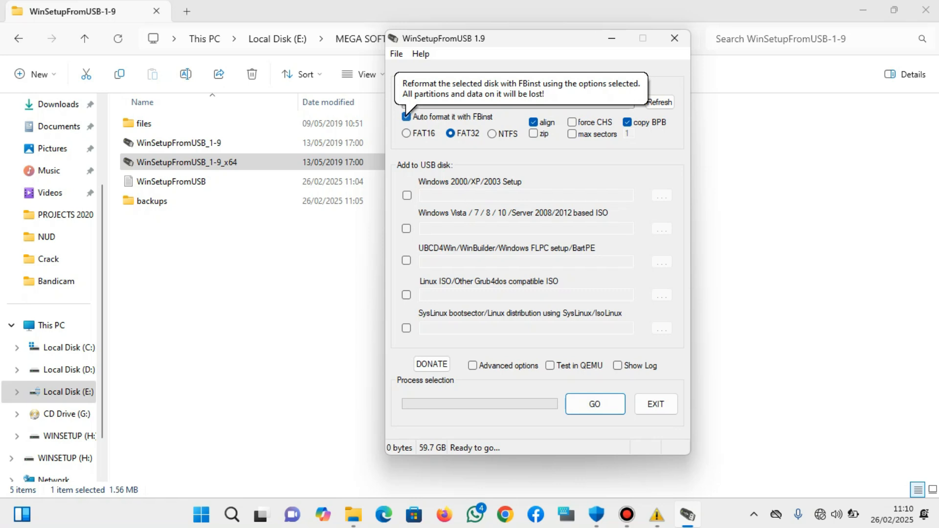
left_click(406, 117)
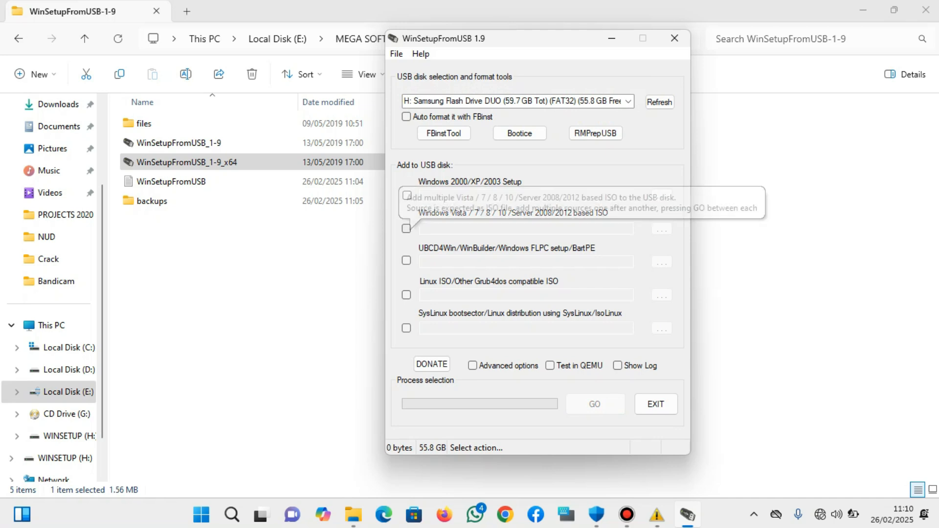
left_click(407, 228)
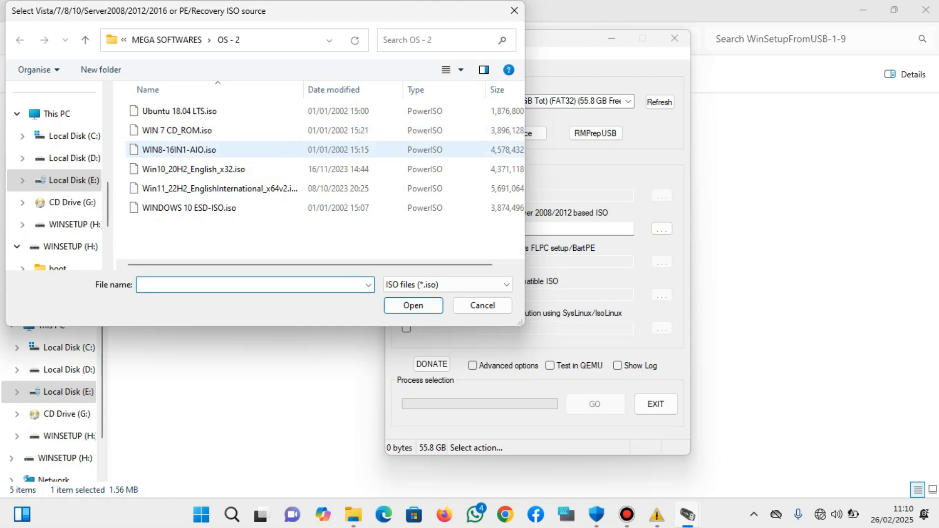
left_click(195, 150)
left_click(414, 305)
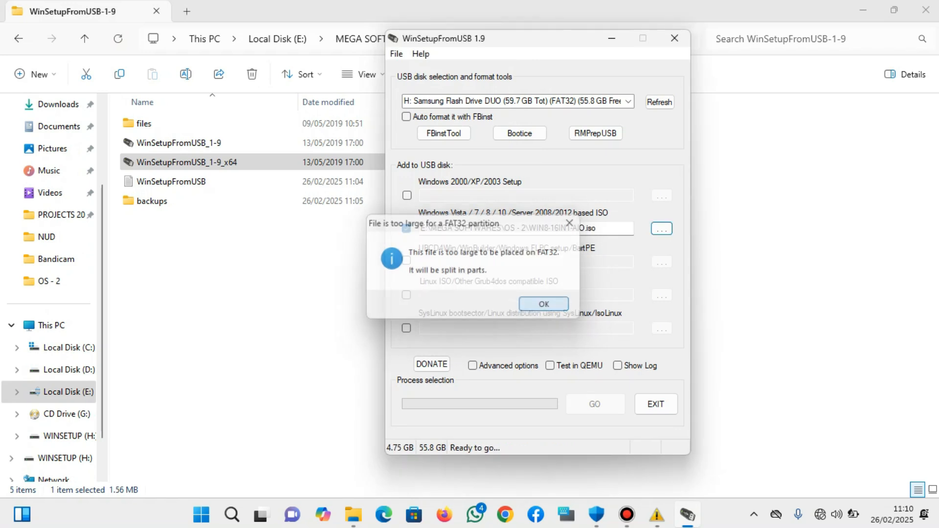
left_click(545, 304)
left_click(595, 405)
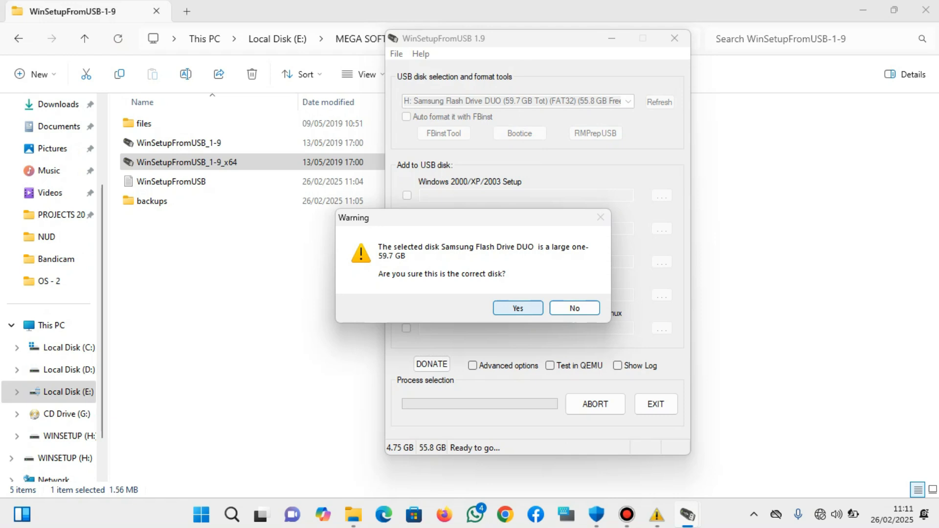
key("Return")
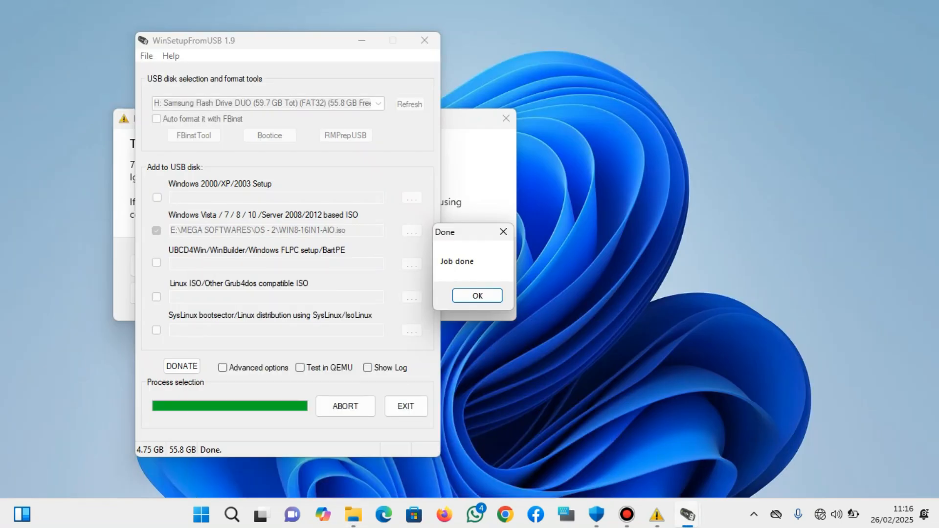
Close the Program Compatibility Assistant and dismiss the message for the finished Windows 8 job.
key("alt+Tab")
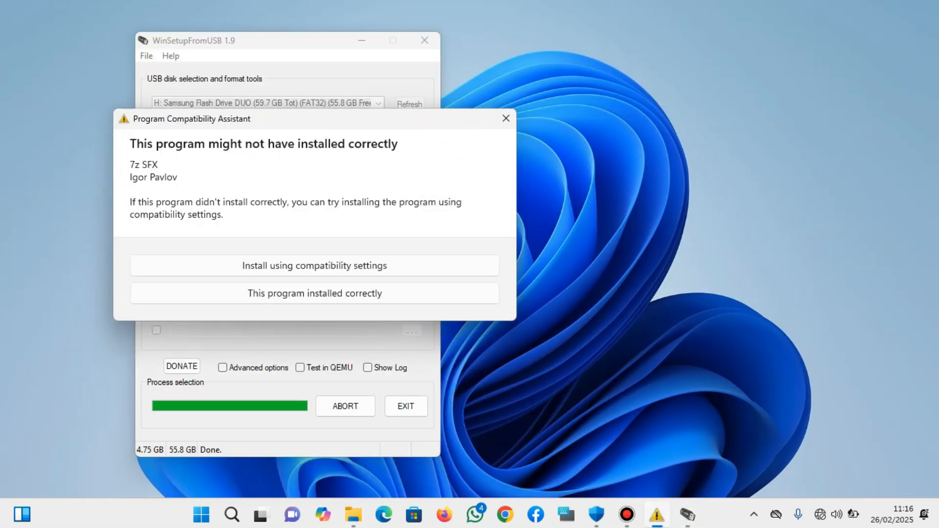
left_click(506, 118)
left_click_drag(465, 232, 523, 95)
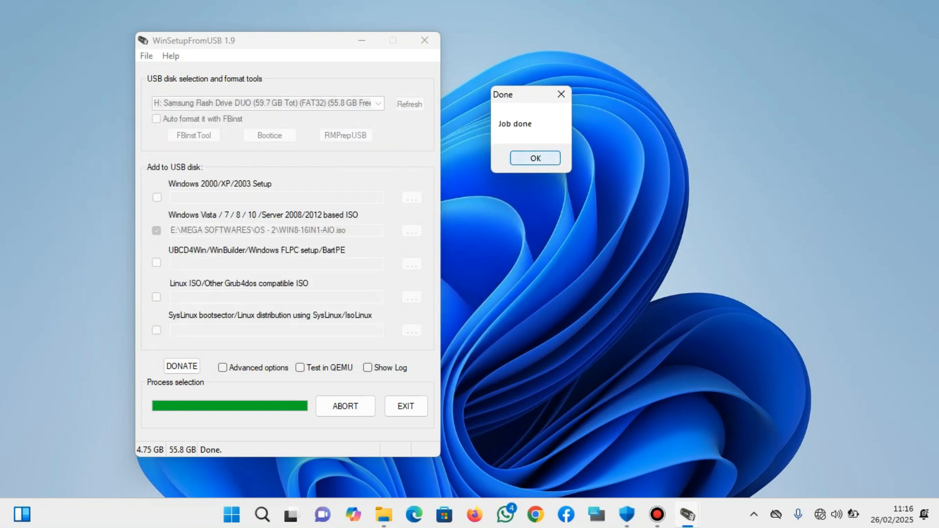
key("Return")
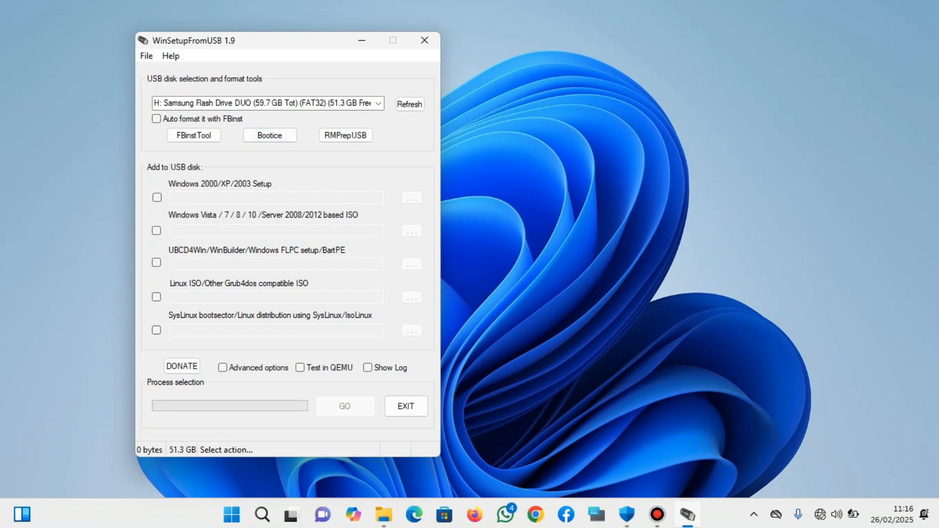
Add Win10_20H2_English_x32.iso from the OS - 2 folder as the Windows Vista / 7 / 8 / 10 ISO source, accepting the file split for FAT32.
left_click(157, 231)
left_click(411, 231)
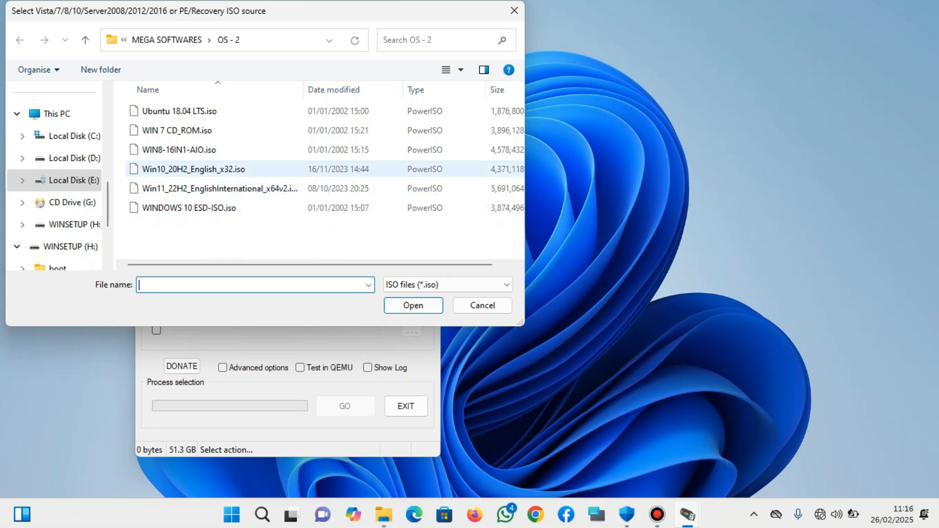
left_click(196, 169)
left_click(413, 306)
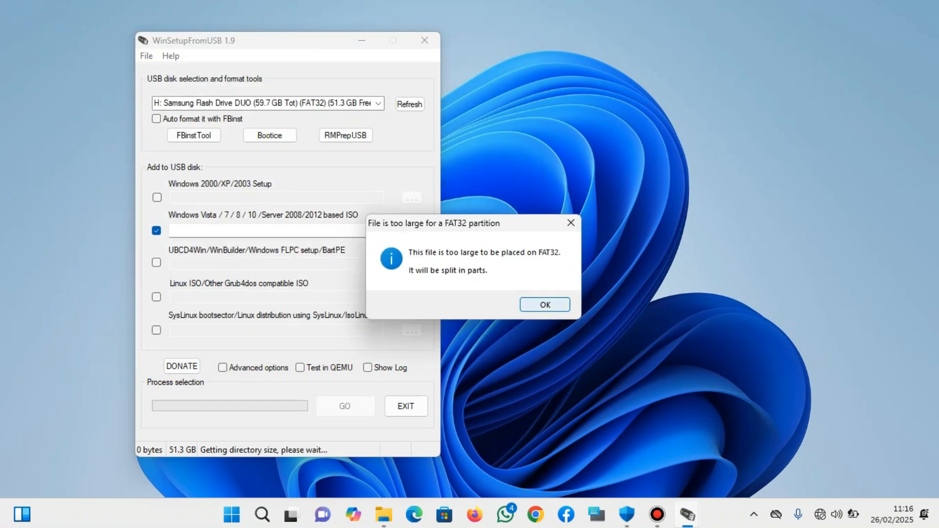
key("Return")
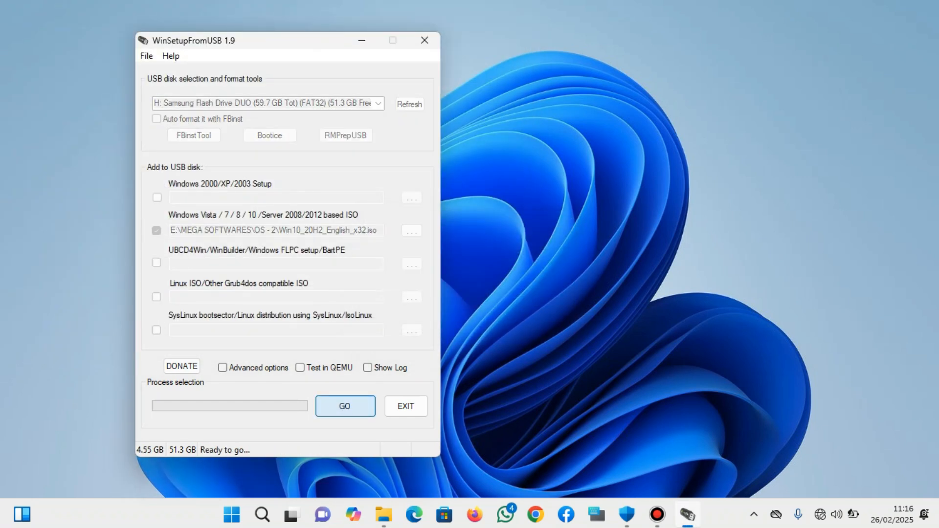
Write the Windows 10 image to the flash drive without auto-formatting, dismiss the finished job's message and exit the program.
key("Return")
left_click(514, 308)
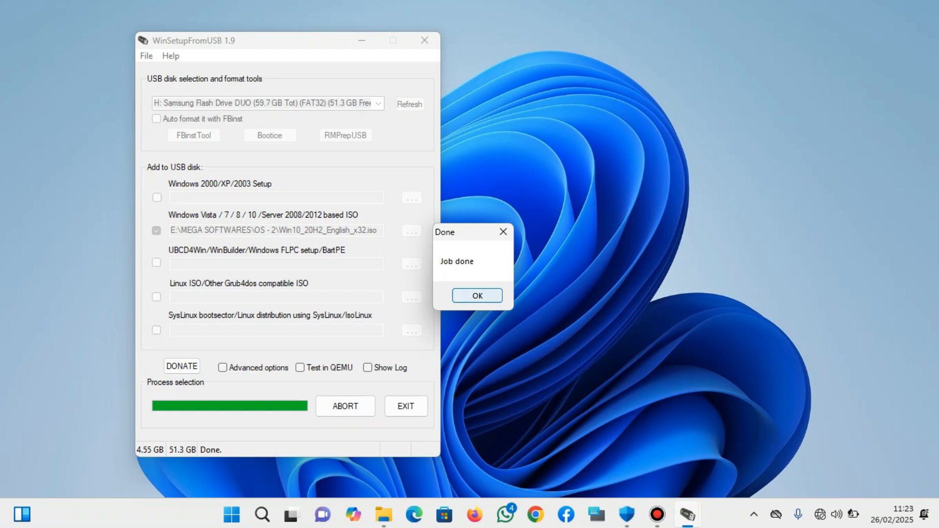
left_click(478, 295)
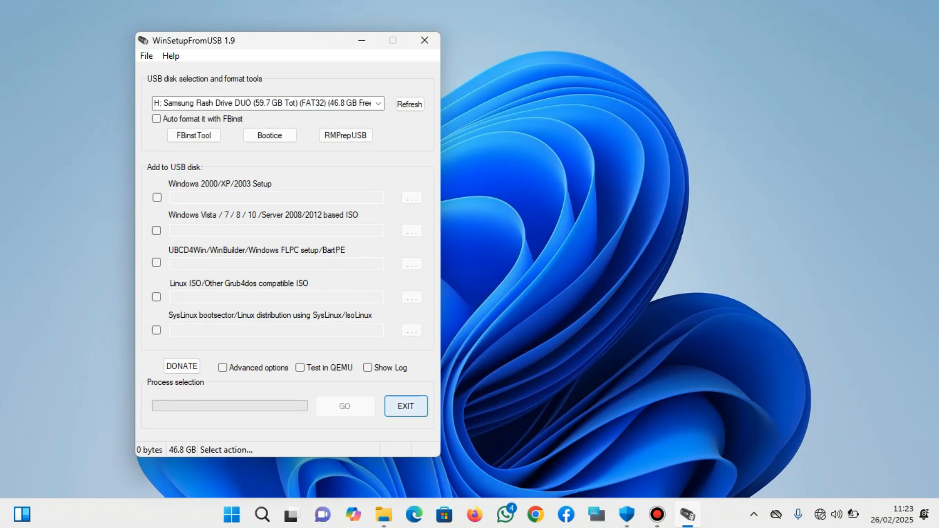
left_click(406, 406)
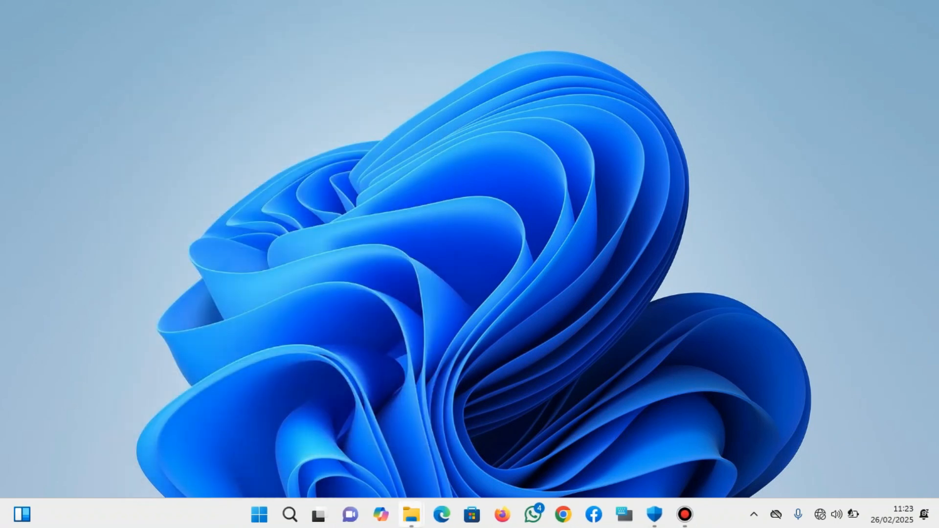
Switch to the File Explorer window and go to This PC to view the drives.
mouse_move(412, 514)
left_click(558, 440)
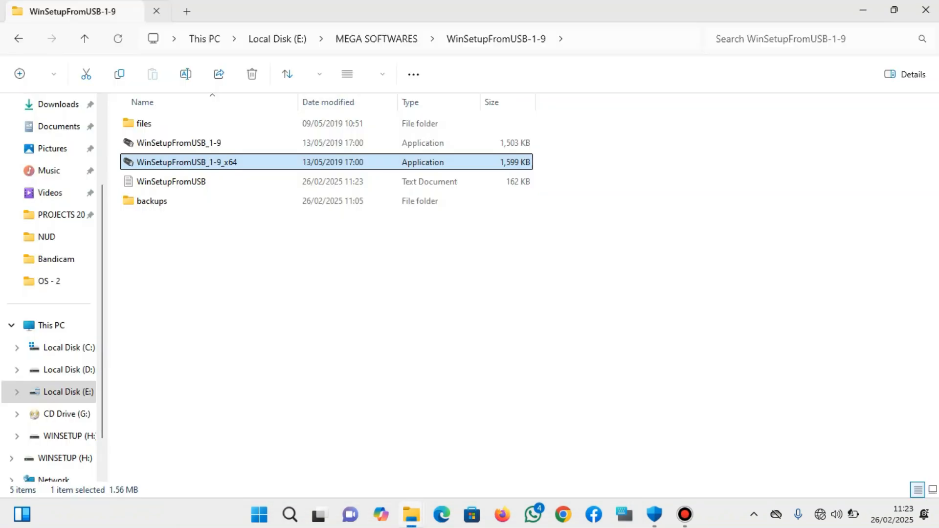
left_click(51, 325)
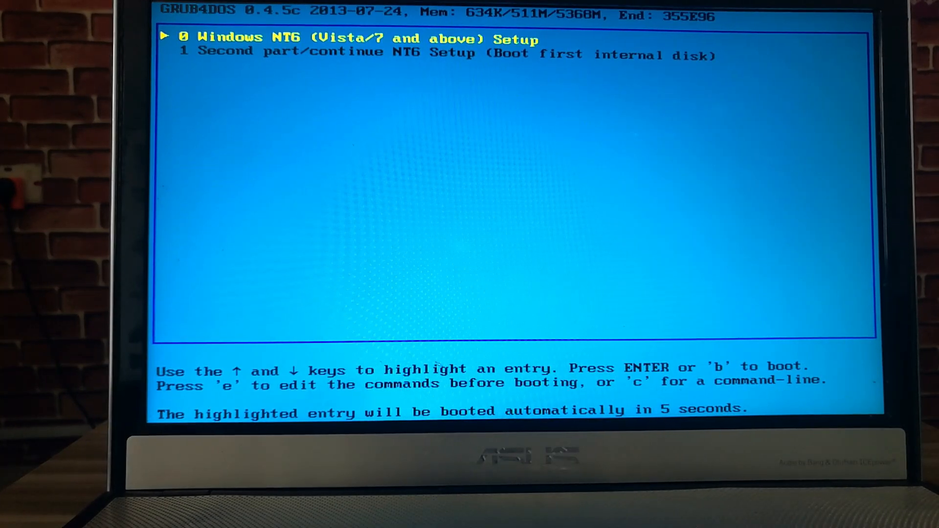
Boot the Windows NT6 (Vista/7 and above) Setup entry from the flash drive's GRUB4DOS menu.
key("Down")
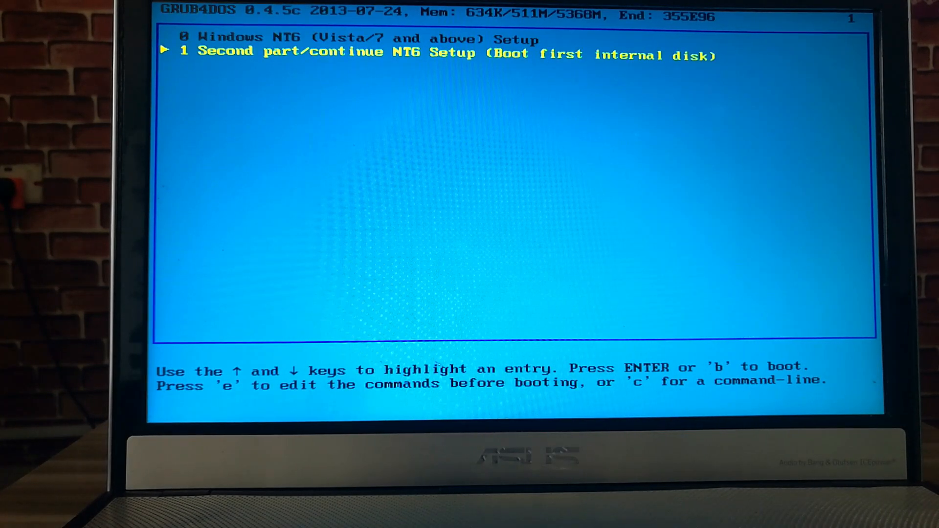
key("Up")
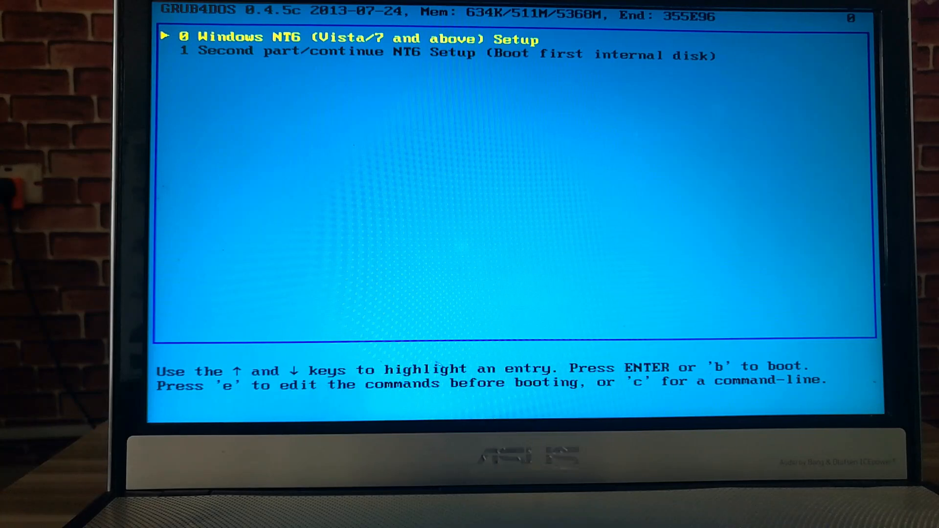
key("Return")
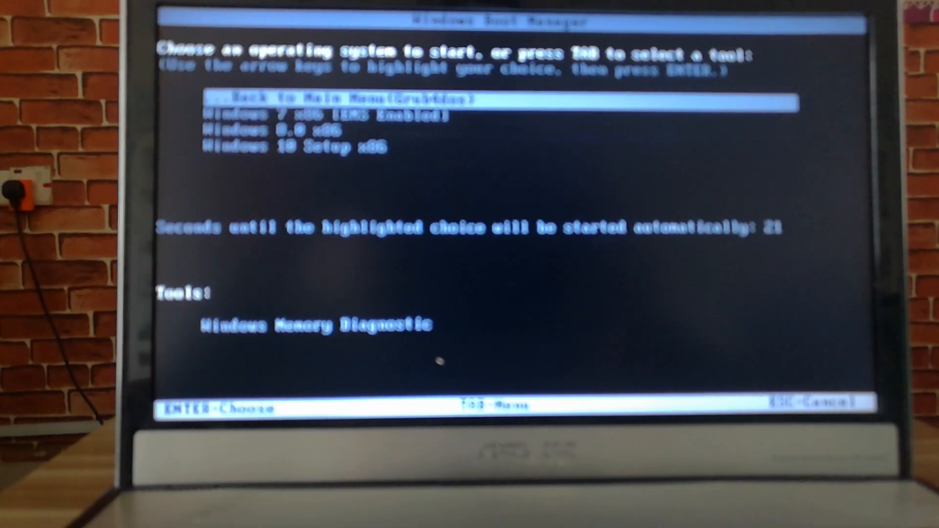
Look through the Windows 7, Windows 8.0 and Windows 10 setup entries in Windows Boot Manager.
key("Down")
key("Down")
key("Down")
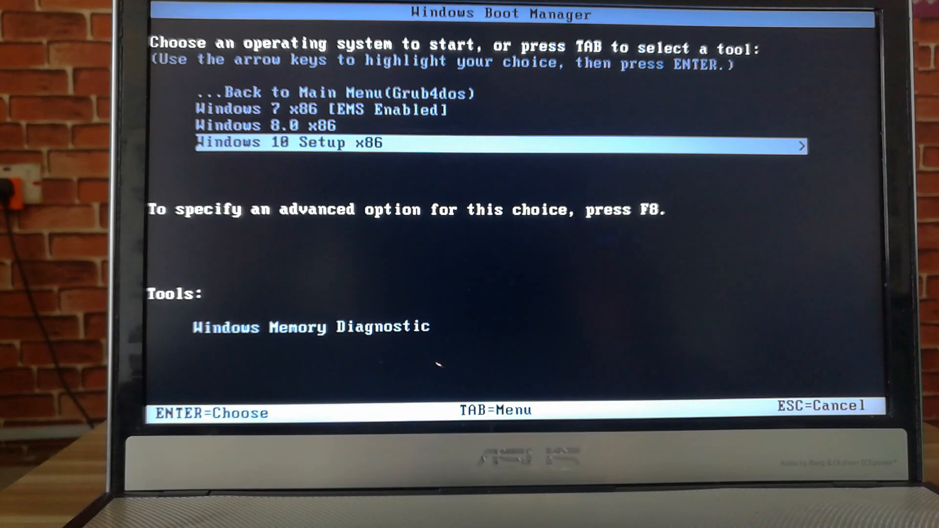
key("Up")
key("Up")
key("Down")
key("Down")
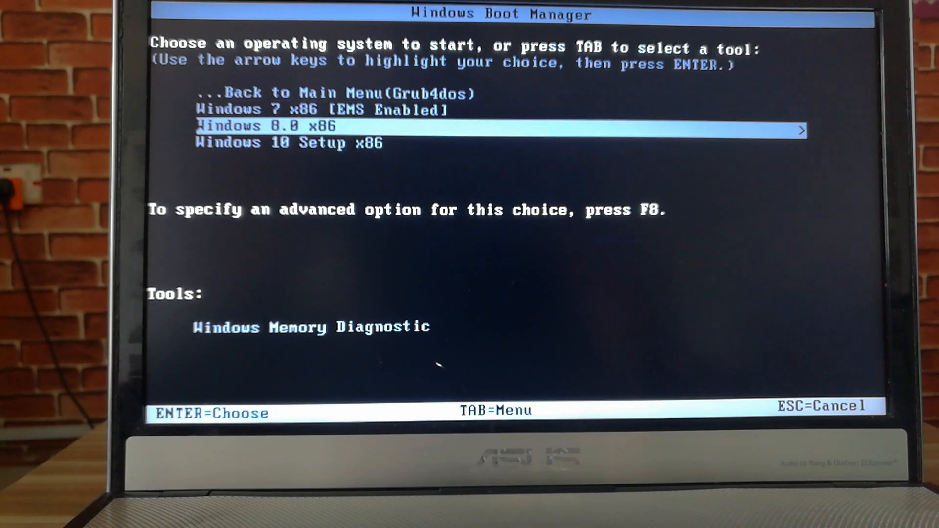
key("Up")
key("Up")
key("Down")
key("Up")
key("Down")
key("Down")
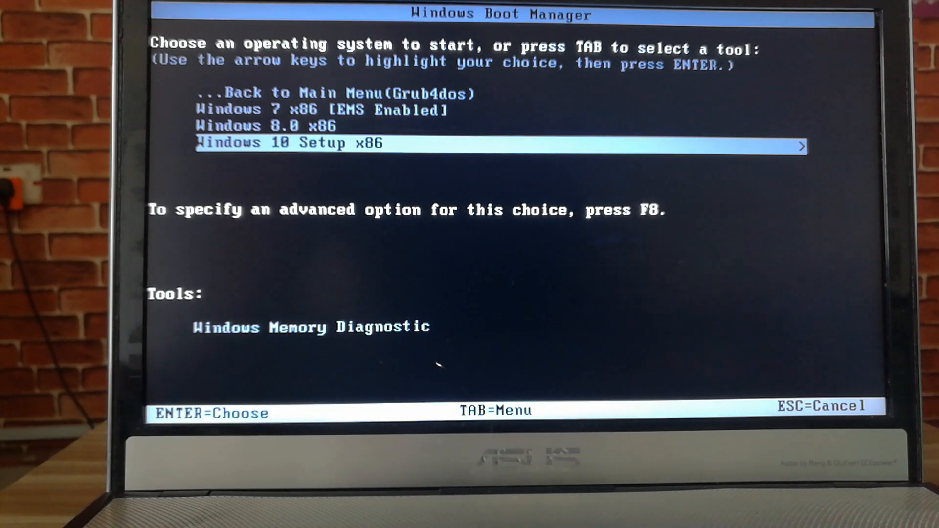
key("Up")
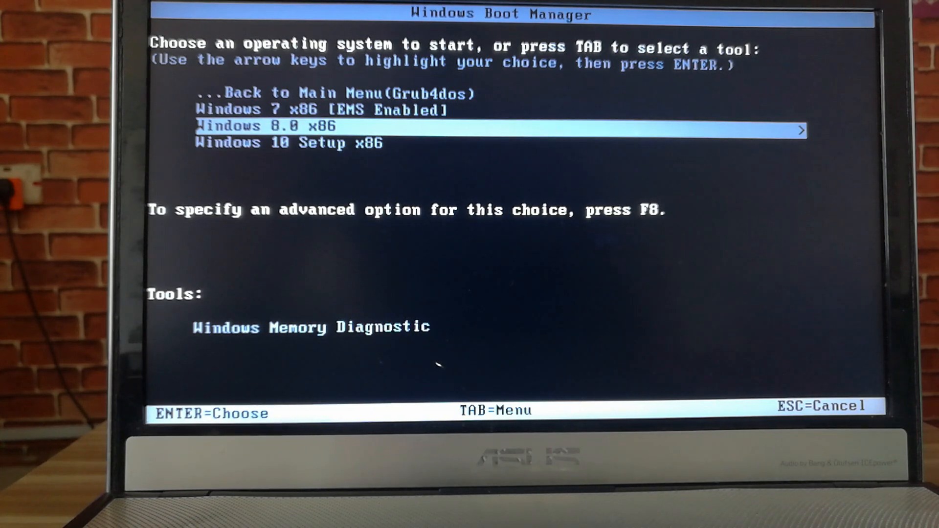